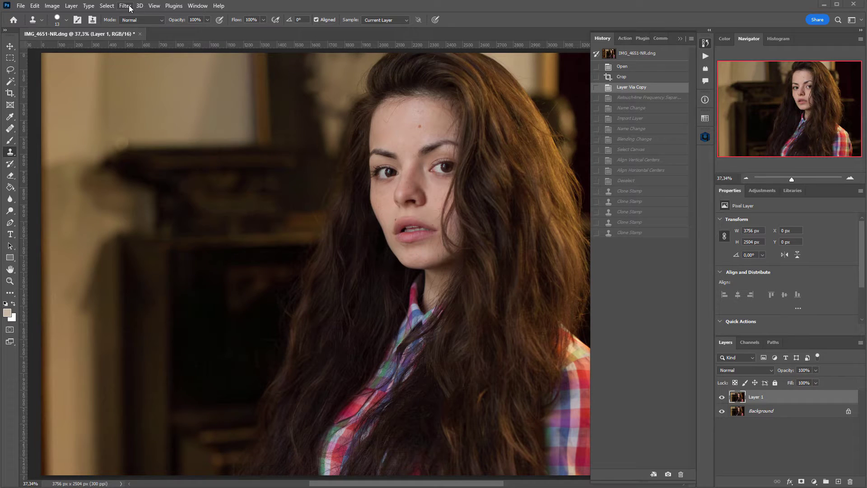
Open the Retouch4me Frequency Separation filter on Layer 1 and mute the high-frequency band.
left_click(125, 5)
mouse_move(180, 221)
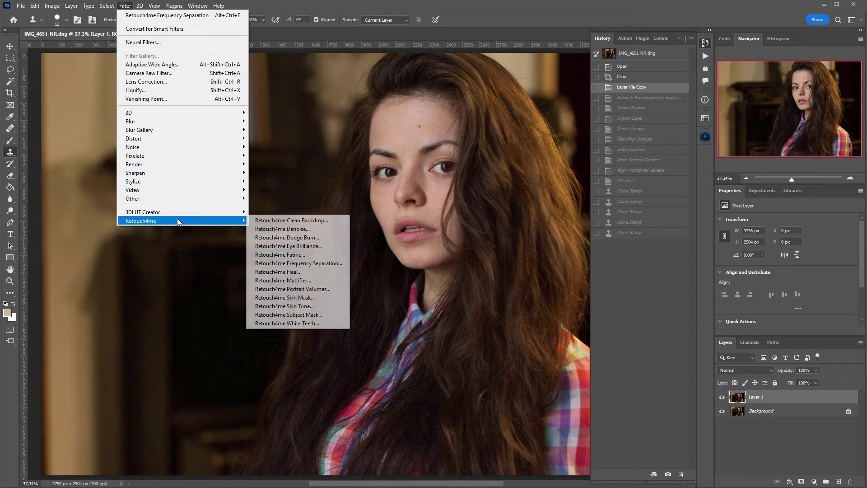
left_click(336, 264)
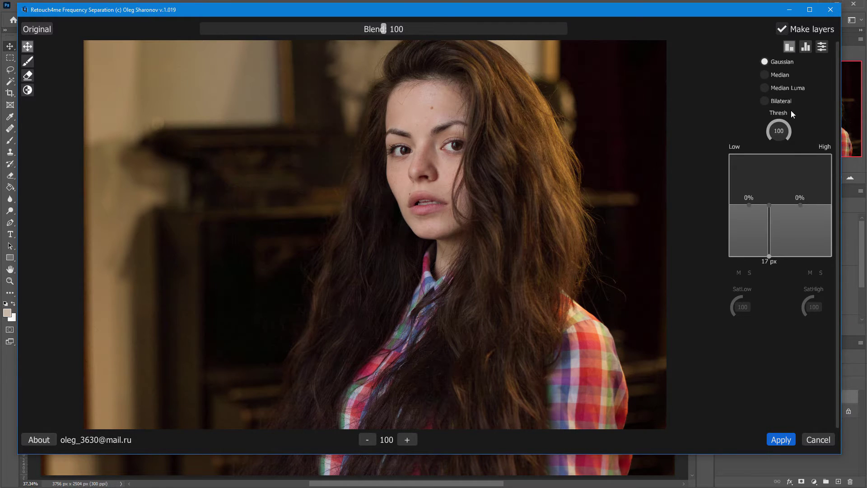
left_click(809, 273)
Compare Gaussian radii of 13 px and 11 px on the face, set the radius to 17 px and apply the separation.
left_click_drag(769, 257, 774, 256)
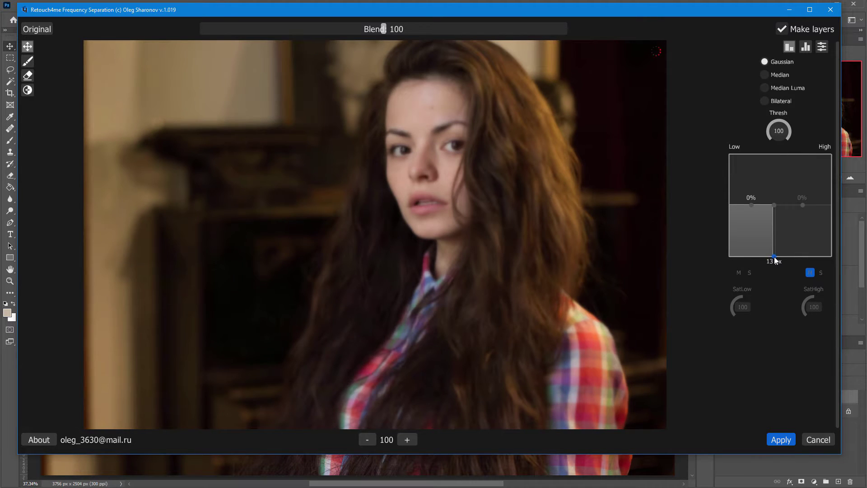
scroll(483, 184, "up", 2)
left_click_drag(447, 137, 438, 150)
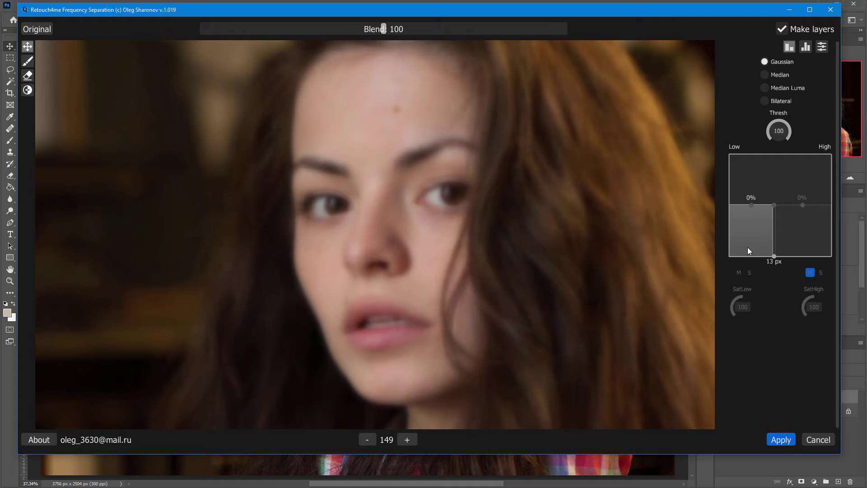
left_click_drag(774, 257, 777, 256)
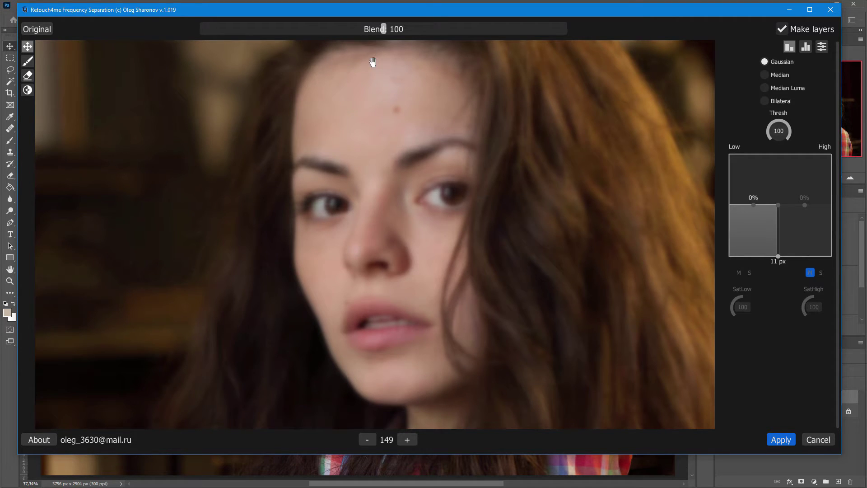
left_click_drag(779, 257, 768, 256)
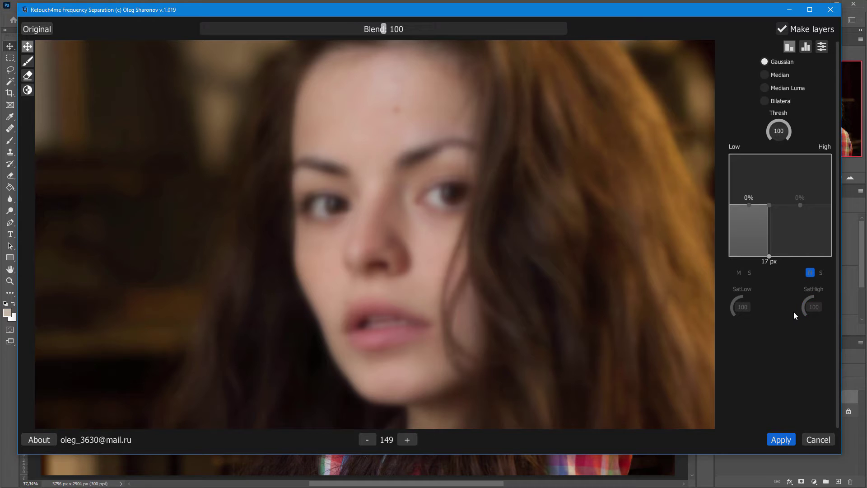
left_click(780, 440)
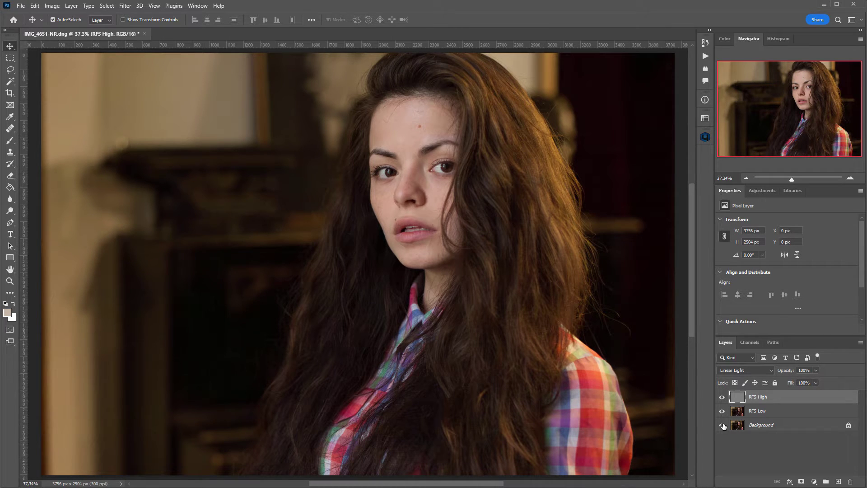
Activate the Clone Stamp tool for the RFS High layer and frame the jaw edge beside the mouth at 200%.
key("ctrl+1")
left_click_drag(533, 95, 468, 237)
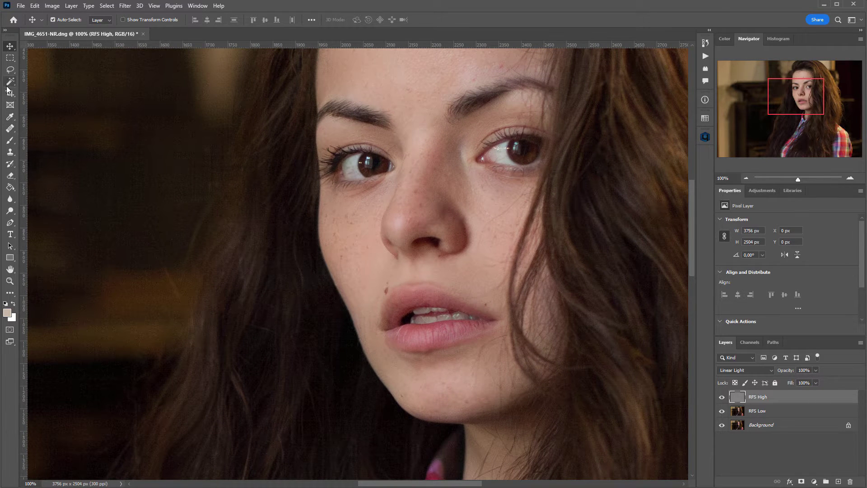
key("s")
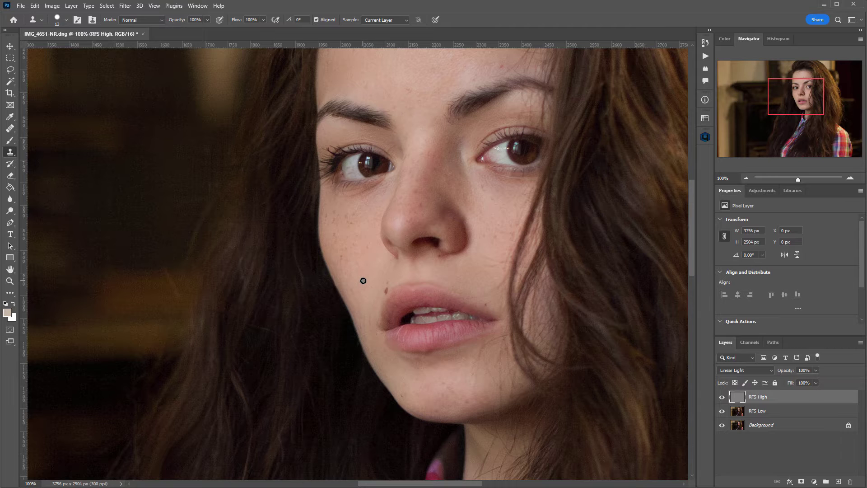
key("ctrl+plus")
left_click_drag(361, 280, 344, 174)
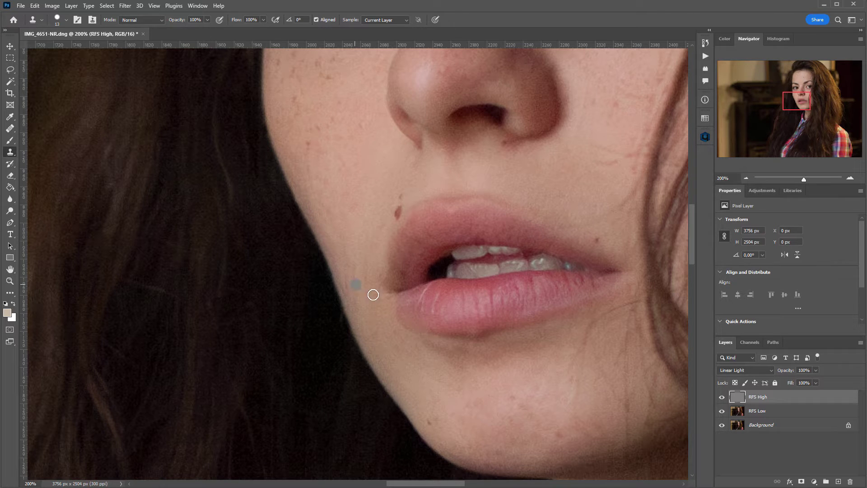
Isolate the RFS Low and RFS High layers in turn to examine the face edge, and restore the visibility of all layers.
left_click(721, 411, "alt")
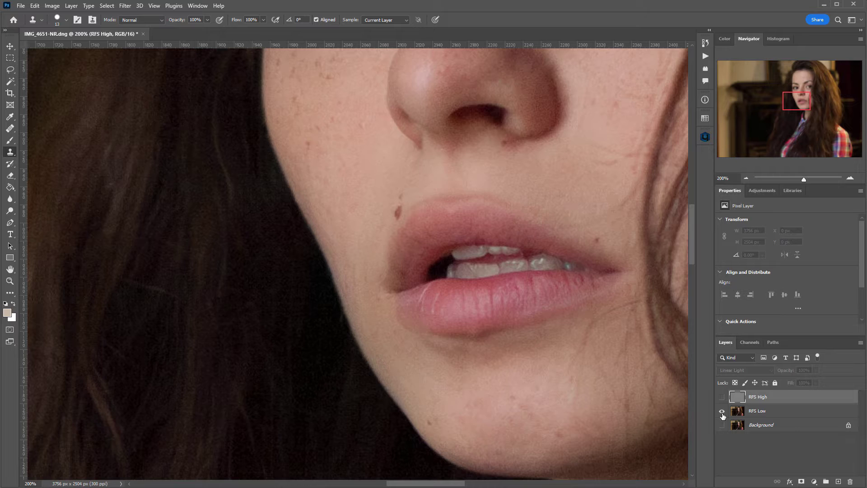
left_click(721, 411, "alt")
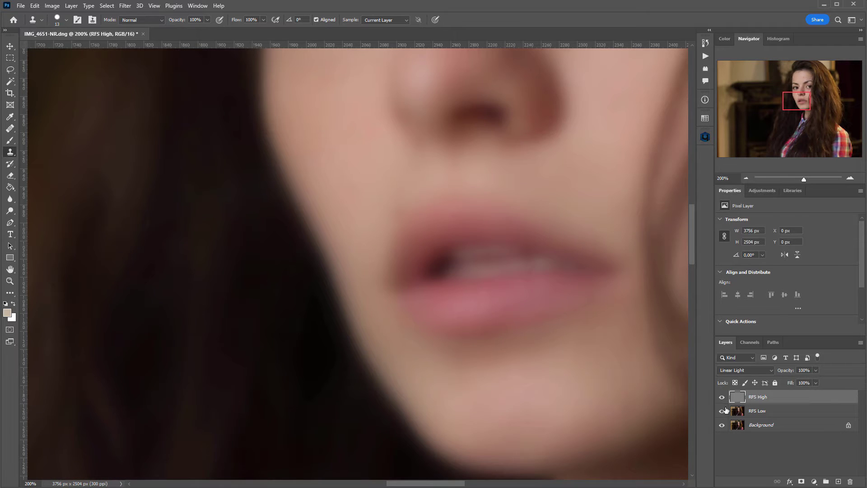
left_click(721, 397, "alt")
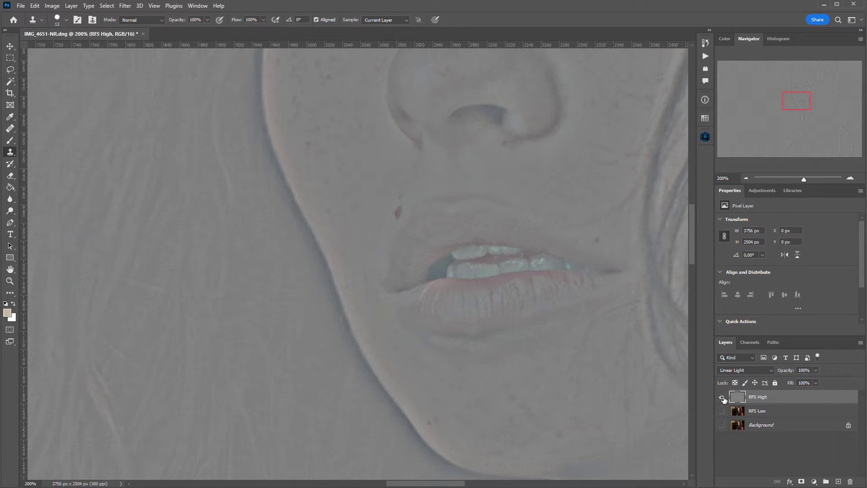
left_click(722, 396, "alt")
left_click(721, 411, "alt")
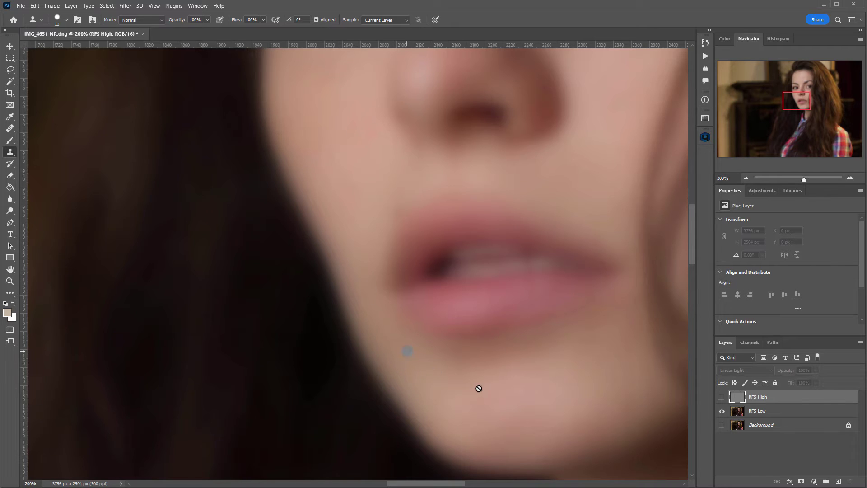
left_click(721, 411, "alt")
Try cloning skin texture along the jaw edge beside the mouth on the RFS High layer.
left_click_drag(339, 236, 347, 295)
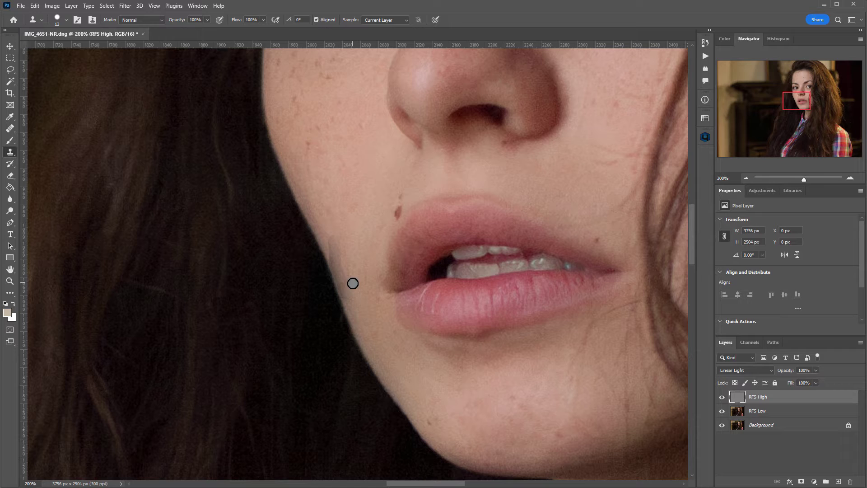
left_click_drag(340, 264, 354, 307)
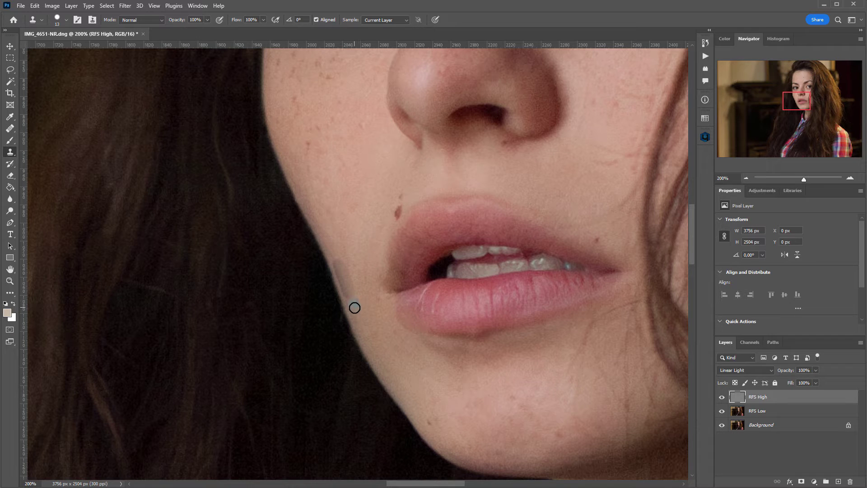
left_click(364, 337, "alt")
left_click_drag(354, 311, 343, 272)
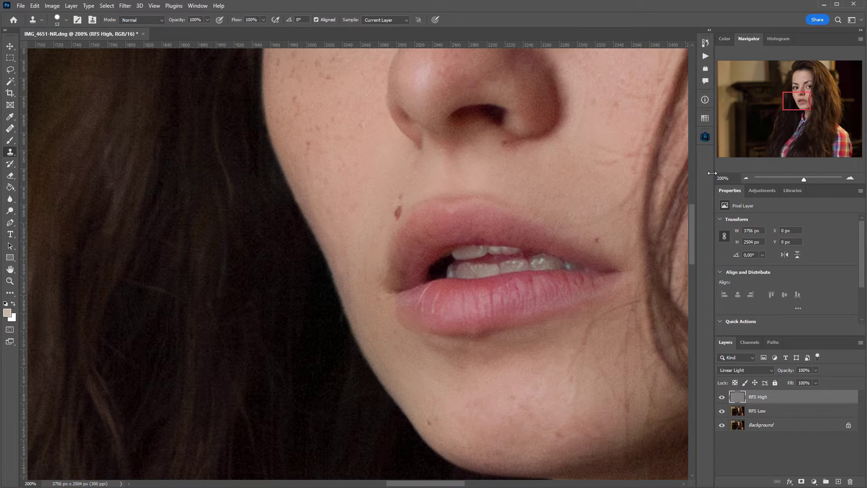
Merge all layers into the background and duplicate it as a new layer.
key("ctrl+shift+e")
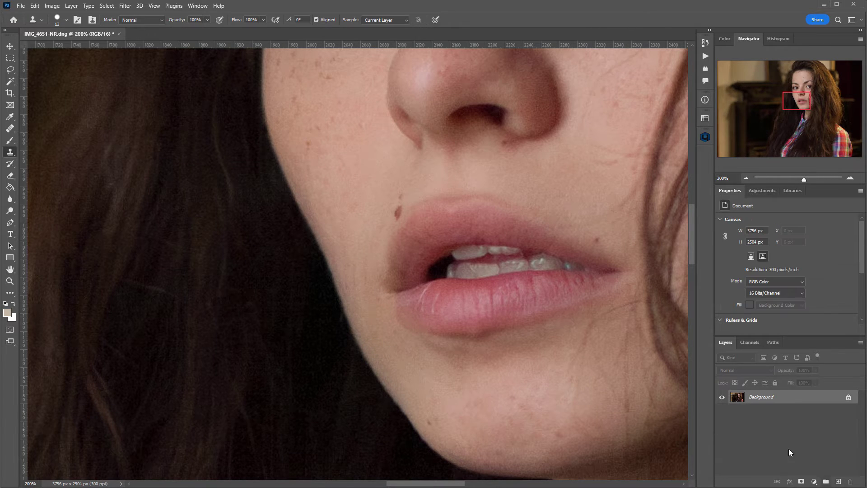
key("ctrl+j")
key("ctrl+0")
Reopen the Retouch4me Frequency Separation filter on the duplicate layer and compare the Median method with Gaussian on the face.
left_click(125, 5)
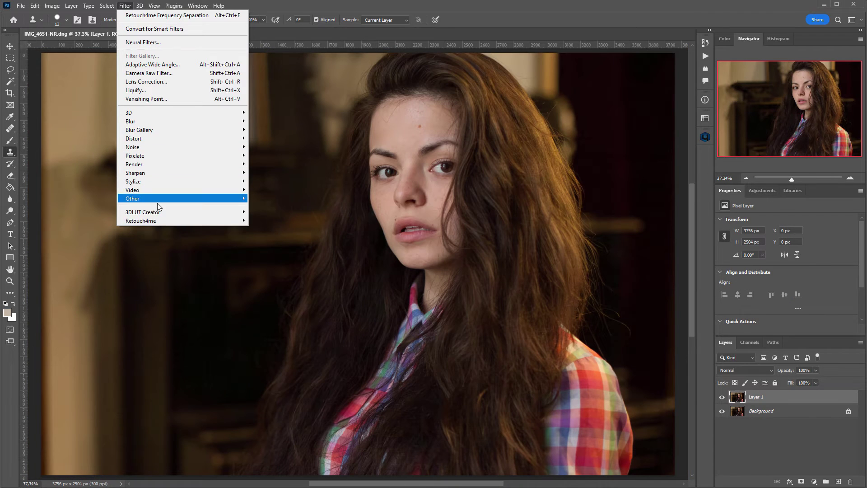
mouse_move(184, 222)
left_click(298, 263)
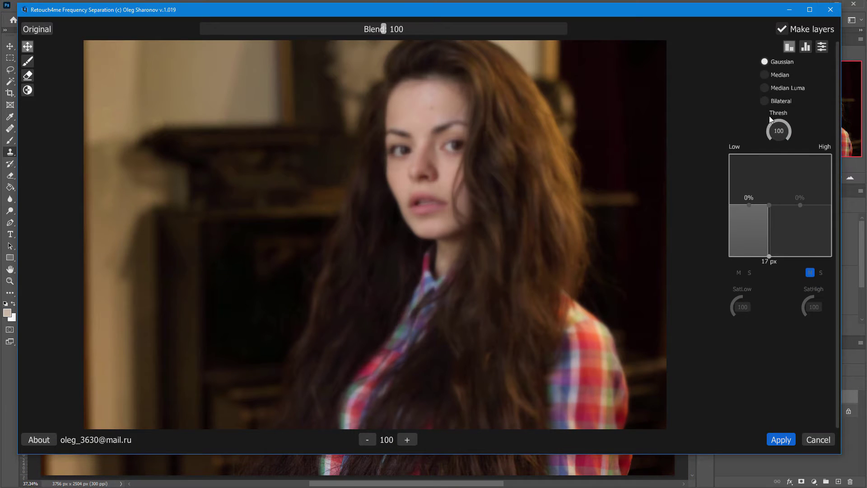
scroll(479, 167, "up", 5)
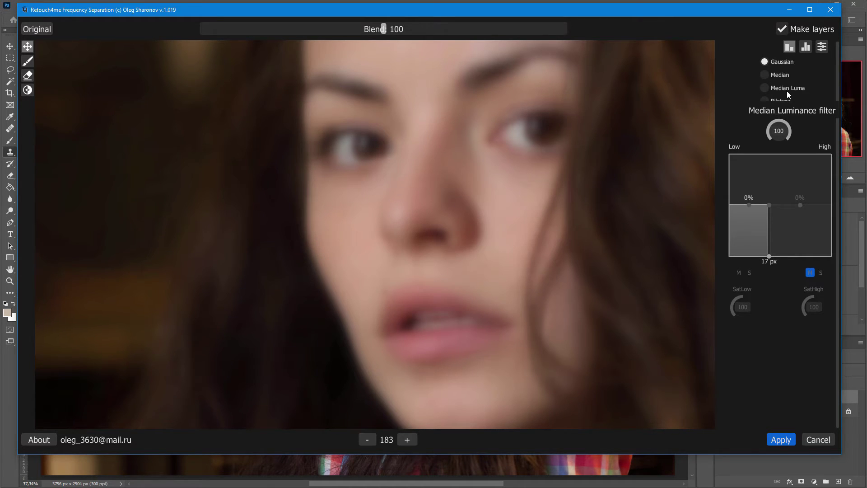
left_click(771, 75)
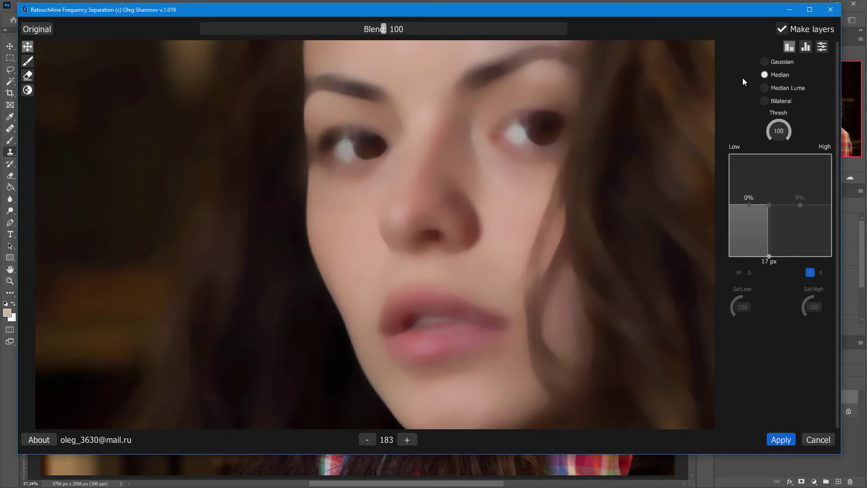
left_click(778, 62)
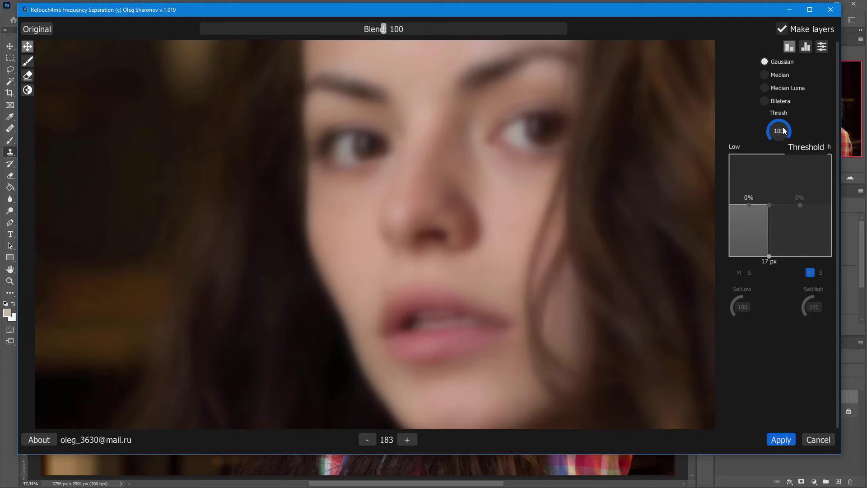
Lower the Gaussian threshold to 60 and compare the low-frequency preview with the original.
left_click_drag(783, 131, 782, 147)
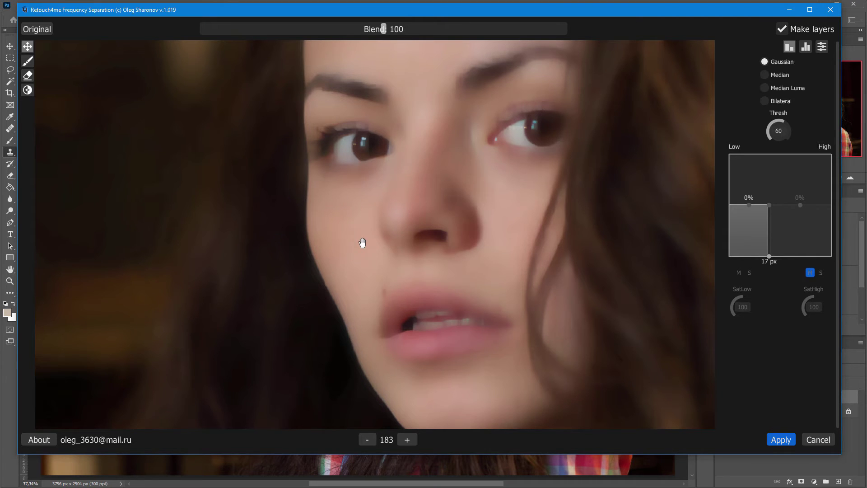
key("space")
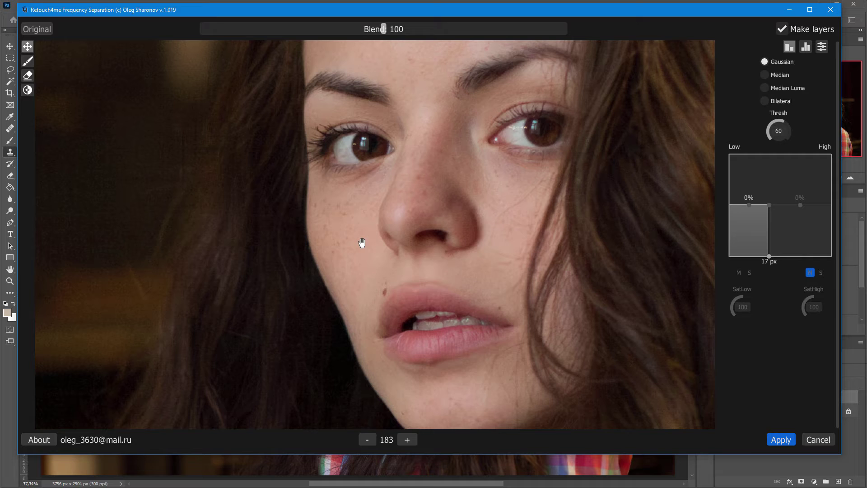
left_click(362, 243)
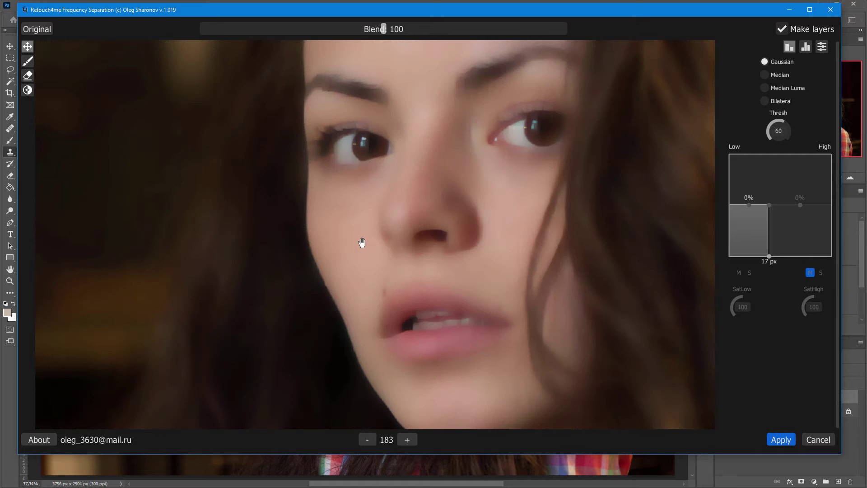
Switch the separation method to Median, preview it at threshold 100 and set the threshold to 68.
left_click(765, 74)
left_click_drag(776, 131, 775, 85)
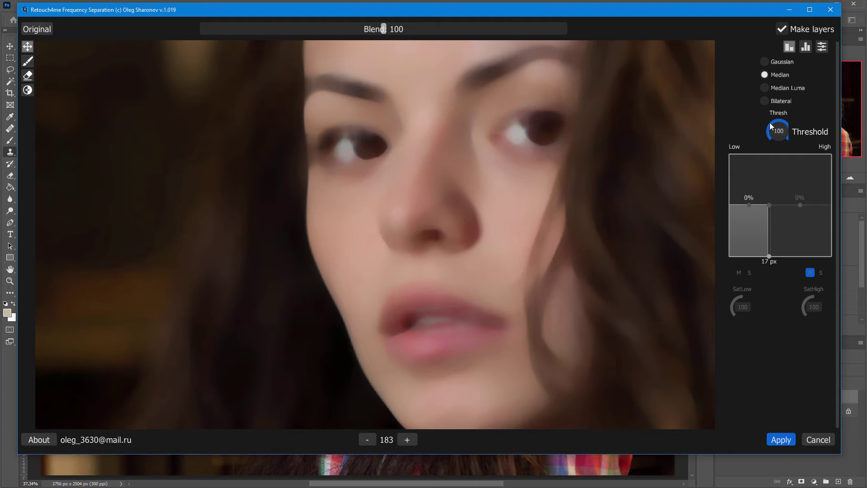
left_click_drag(771, 126, 781, 141)
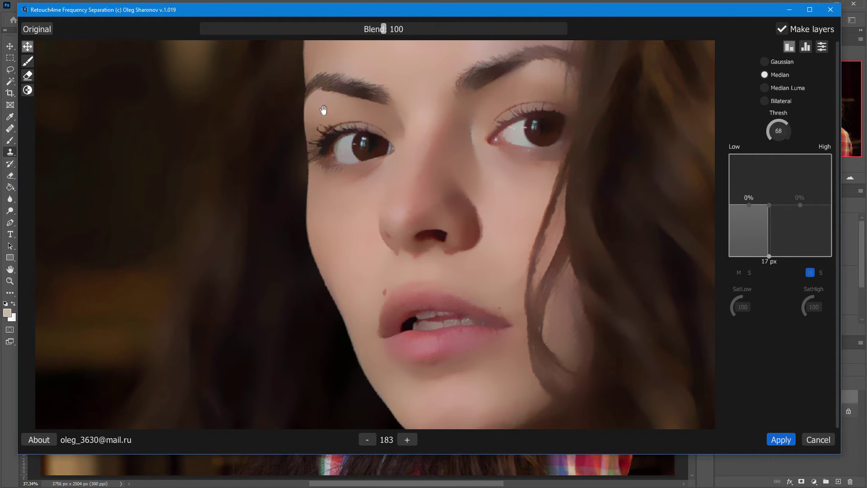
Lower the Median threshold to 2, inspect the high-frequency band on its own, and mute that band again.
left_click_drag(778, 132, 780, 153)
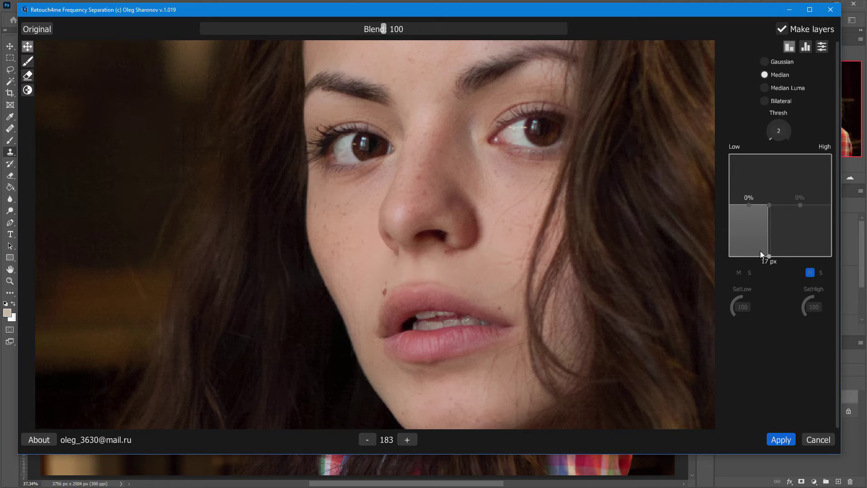
left_click(820, 272)
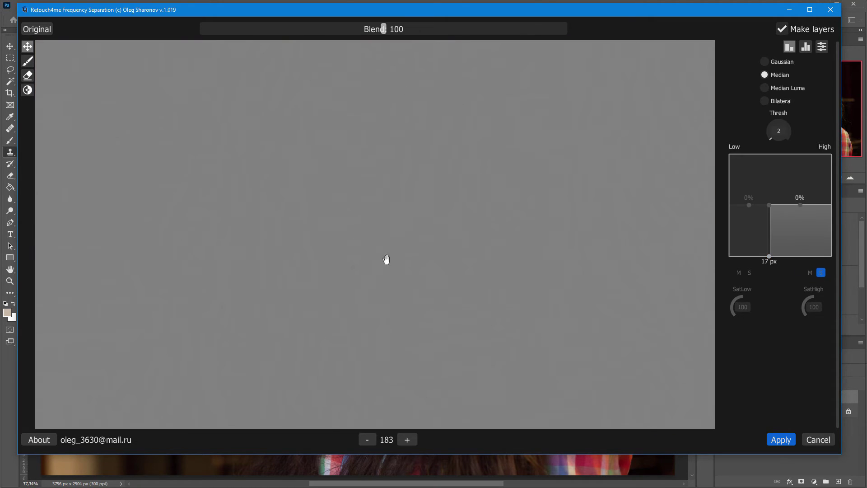
left_click(820, 272)
left_click(810, 272)
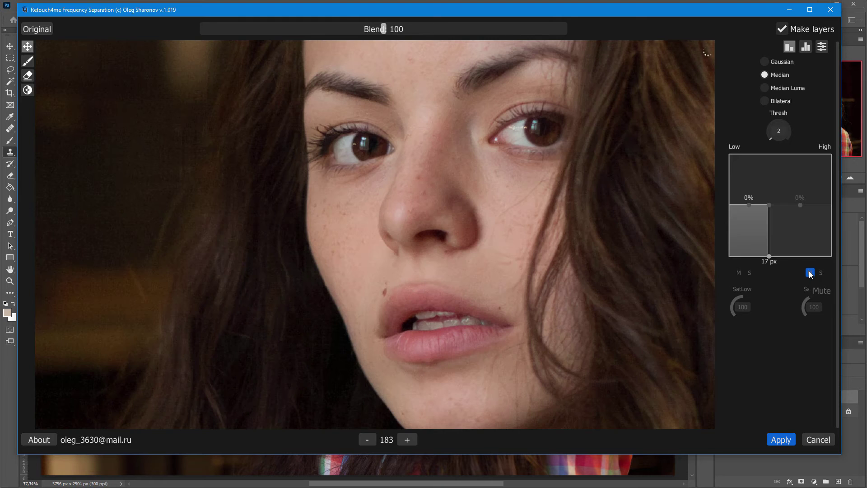
Set the Median threshold to 72 and apply the frequency separation.
left_click_drag(779, 134, 778, 105)
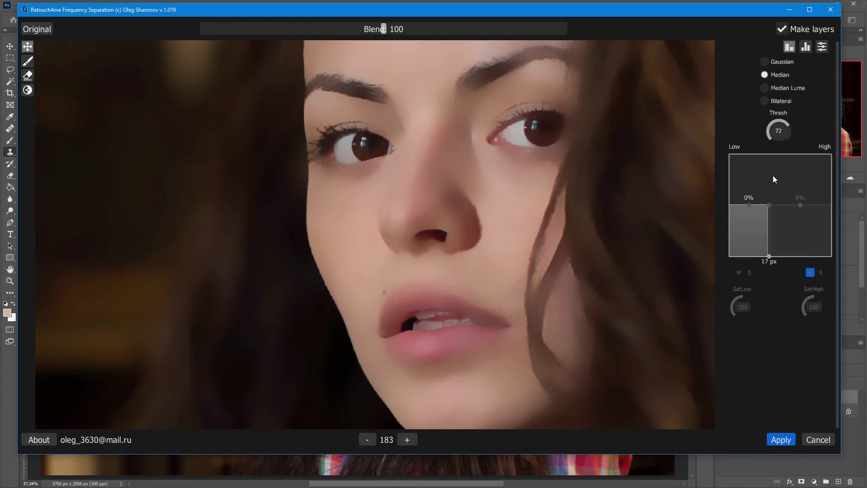
left_click(780, 438)
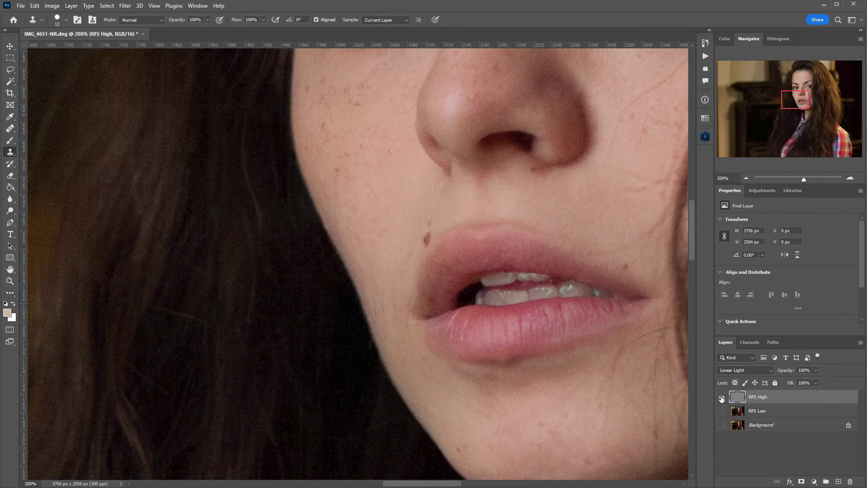
Inspect the RFS High and RFS Low layers in isolation, and show all layers again.
left_click(721, 397, "alt")
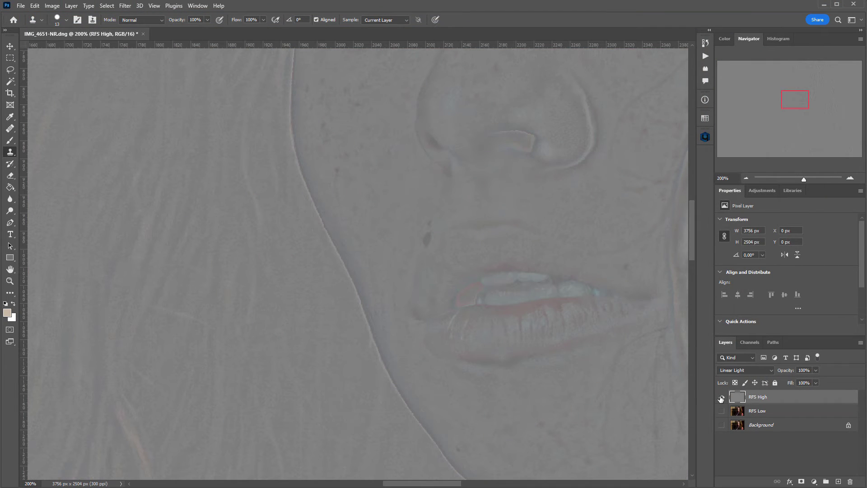
left_click(721, 411, "alt")
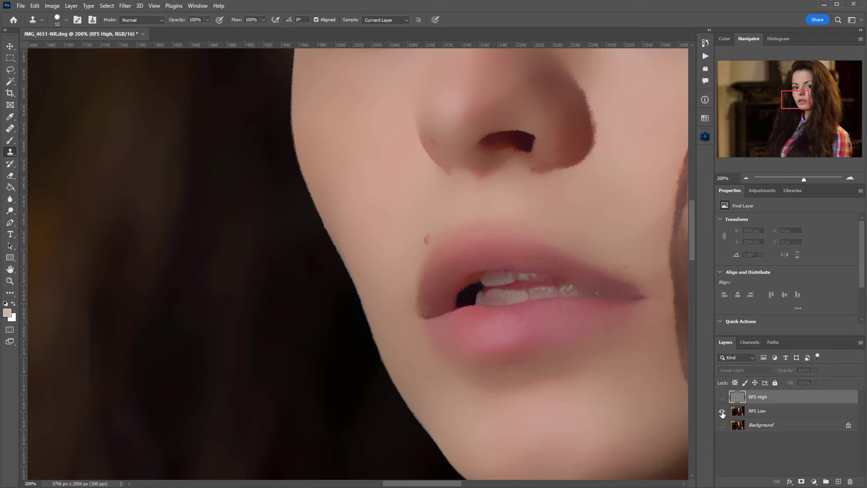
left_click(721, 412, "alt")
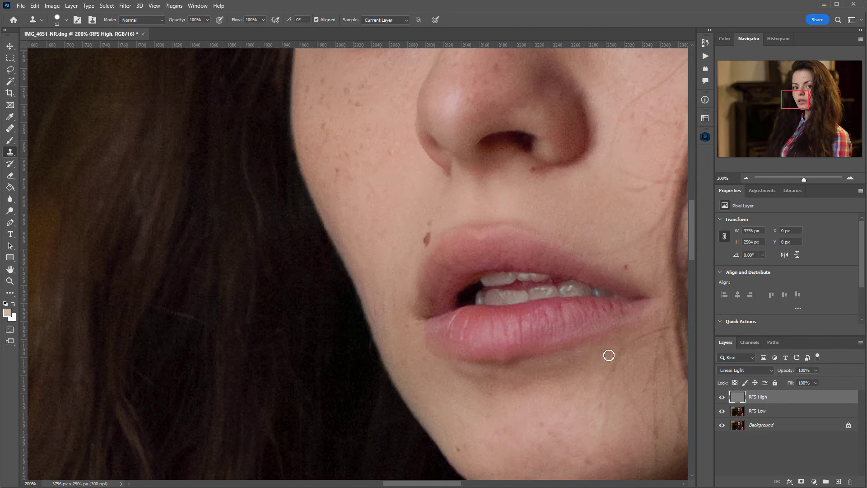
Clone clean skin texture along the cheek and jaw edge on the RFS High layer.
right_click(353, 191, "alt")
left_click(364, 167, "alt")
left_click_drag(333, 219, 377, 329)
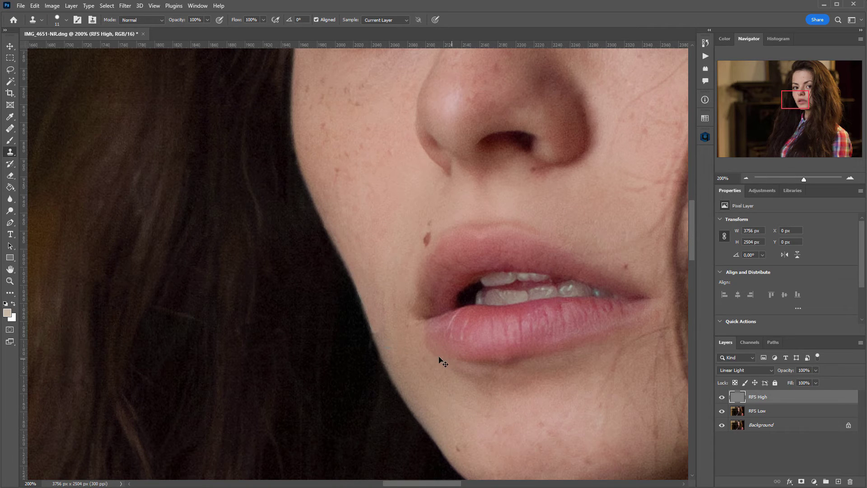
Revert the document to the first Layer Via Copy state and reopen the Retouch4me Frequency Separation filter.
left_click(705, 43)
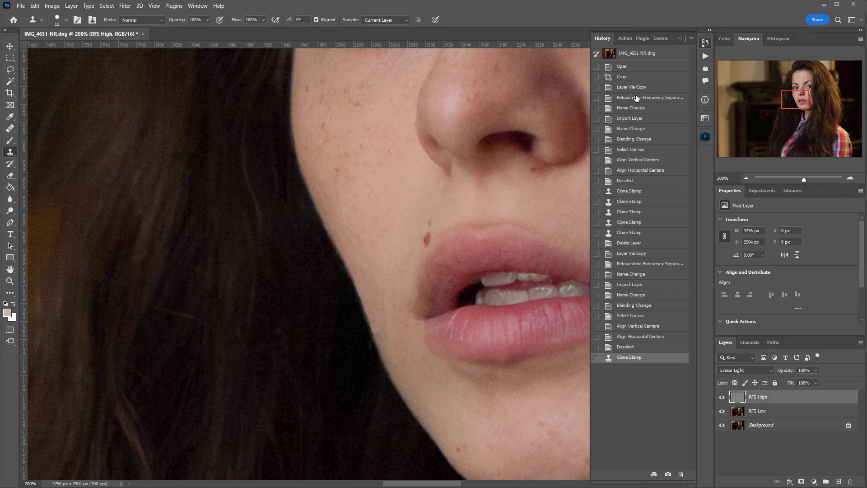
left_click(636, 88)
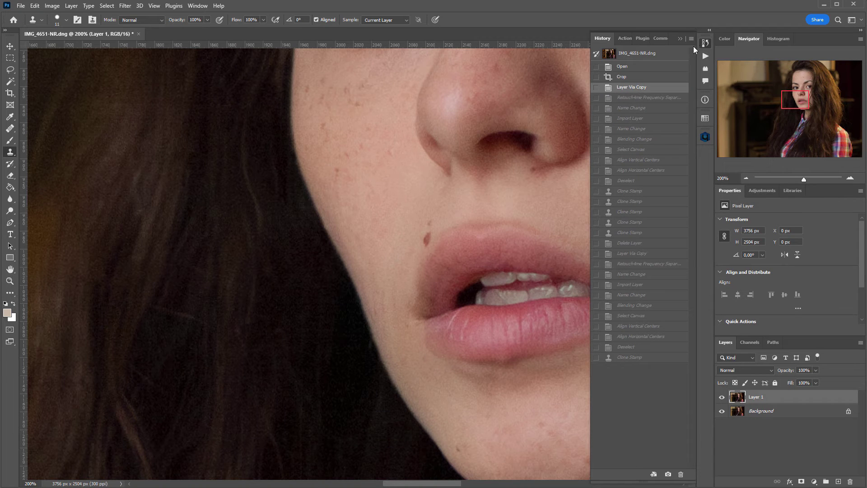
left_click(125, 6)
mouse_move(145, 219)
left_click(346, 263)
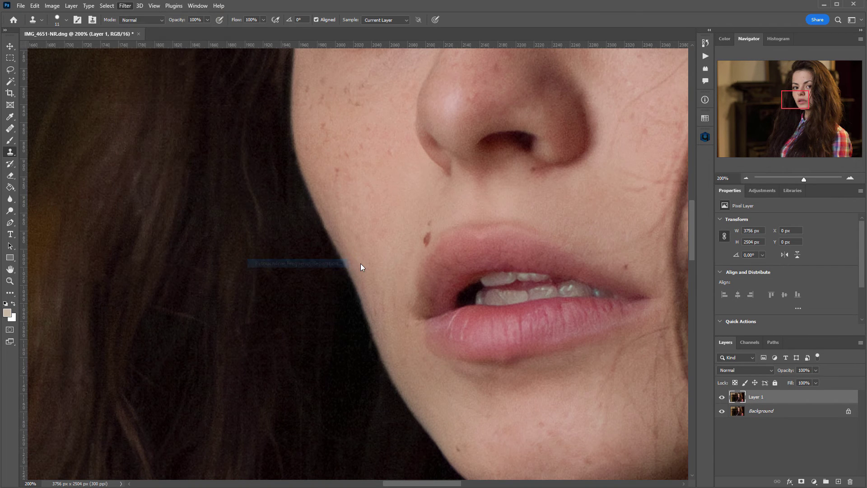
scroll(469, 176, "up", 5)
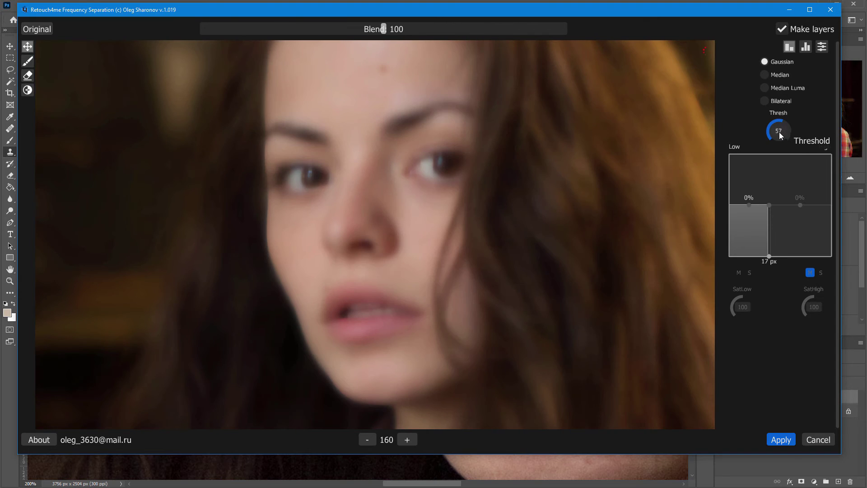
Set the Gaussian threshold to 53, compare the low-frequency preview with the original, and apply the separation.
left_click_drag(780, 135, 780, 136)
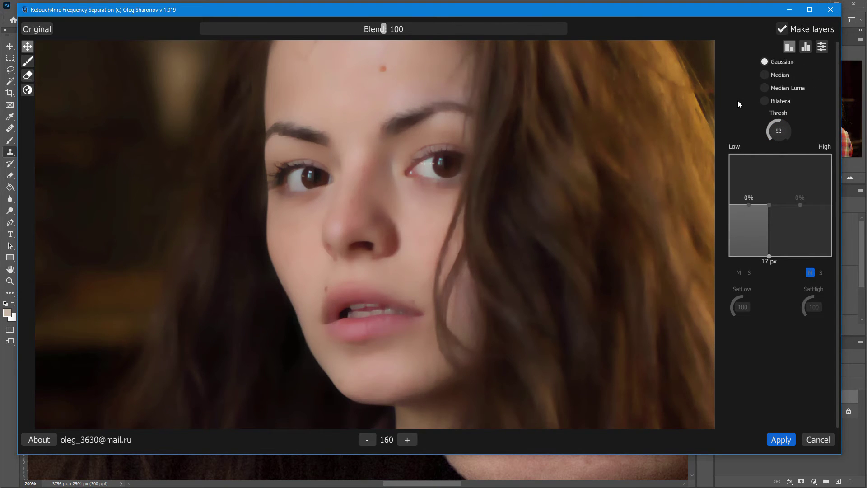
key("space")
key("space")
key("space")
key("space")
key("space")
key("space")
key("space")
key("space")
left_click(781, 440)
Clone Stamp sampled cheek texture over the outer cheek contour on the RFS High layer.
key("s")
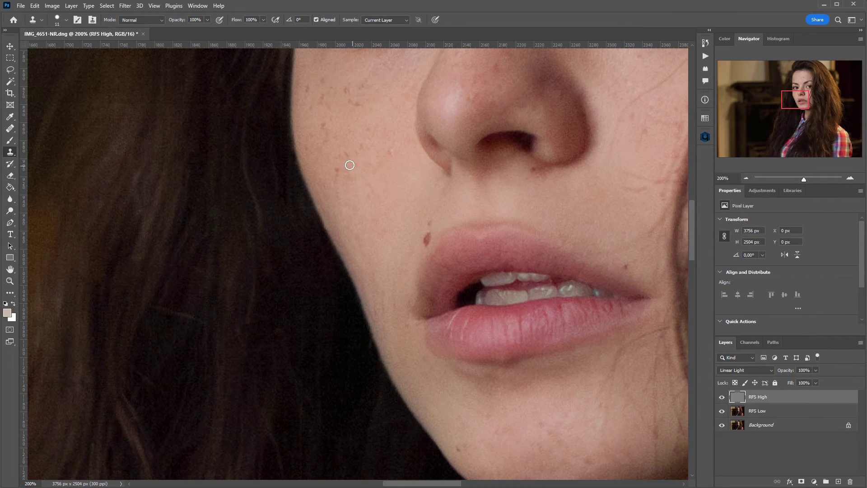
left_click(355, 81, "alt")
left_click_drag(343, 246, 356, 276)
mouse_move(370, 308)
left_mouse_down()
mouse_move(381, 339)
mouse_move(356, 263)
left_mouse_up()
Clone Stamp the skin texture along the lower jawline and over the chin on the RFS High layer.
left_click_drag(393, 333, 319, 189)
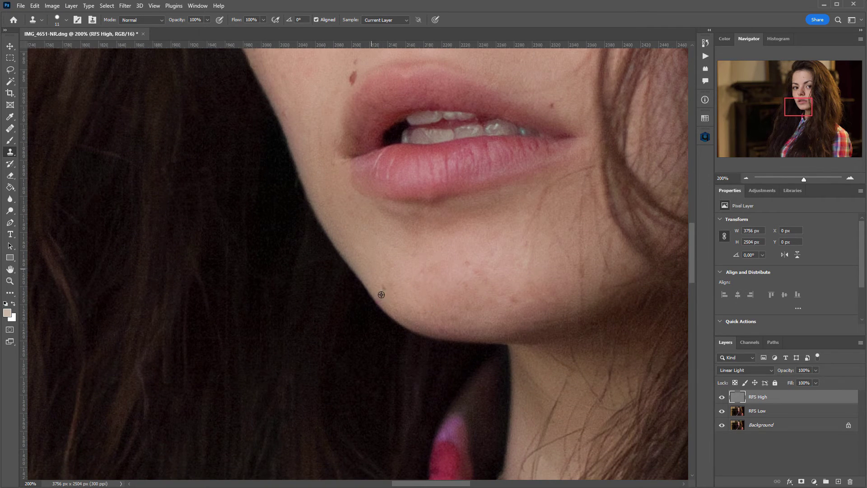
mouse_move(381, 287)
left_mouse_down()
mouse_move(404, 317)
mouse_move(432, 329)
mouse_move(506, 326)
left_mouse_up()
left_click_drag(444, 317, 493, 331)
left_click(403, 263, "alt")
mouse_move(465, 263)
left_mouse_down()
mouse_move(476, 275)
mouse_move(462, 279)
left_mouse_up()
Review the retouched face, inspect the RFS High layer on its own, and restore the other layers.
left_click_drag(457, 219, 457, 358)
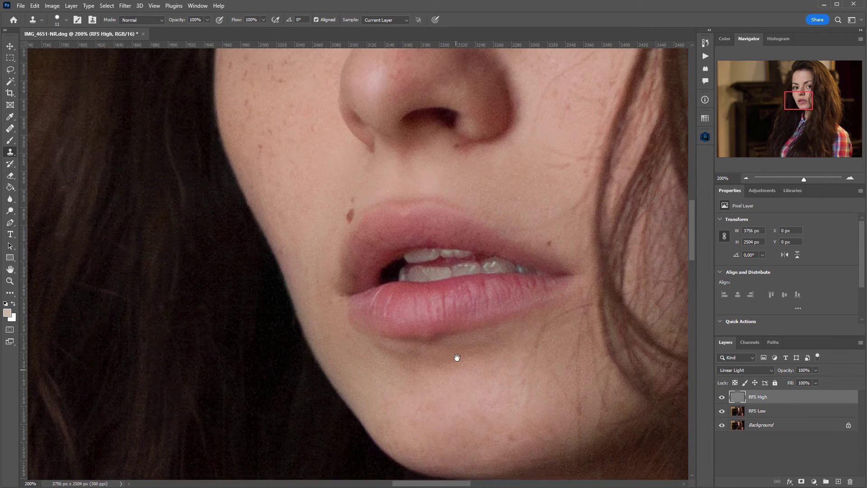
scroll(442, 282, "up", 5)
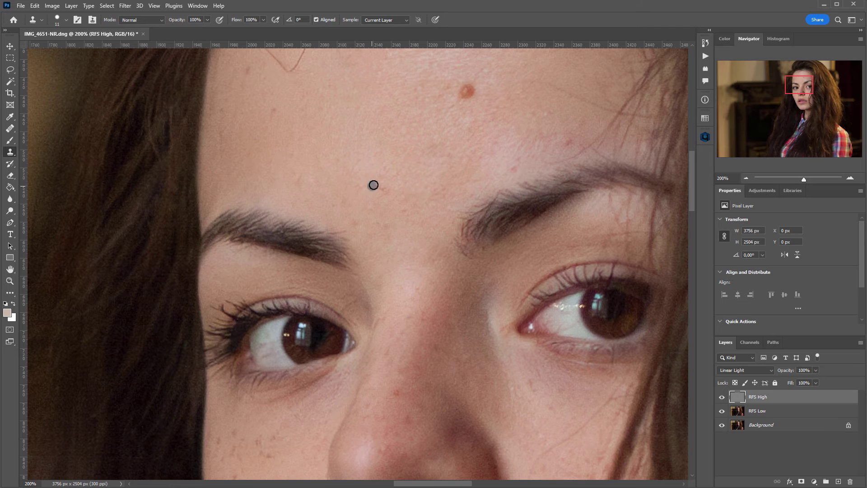
scroll(383, 176, "down", 8)
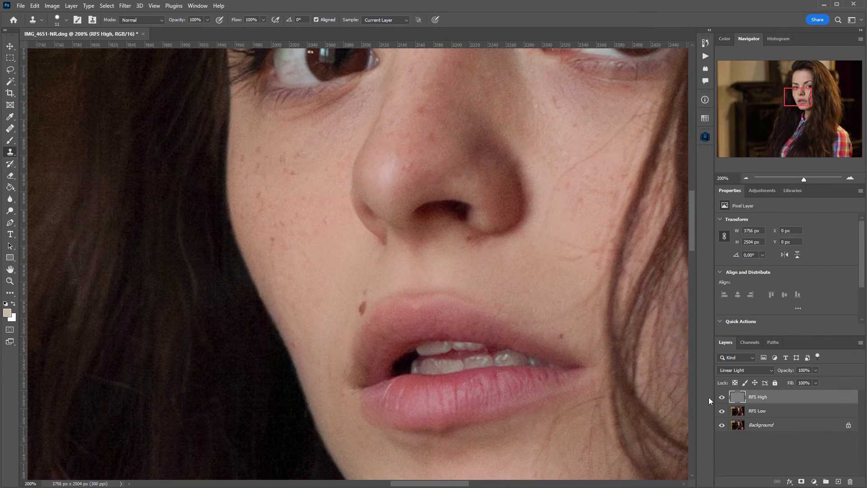
left_click(721, 397, "alt")
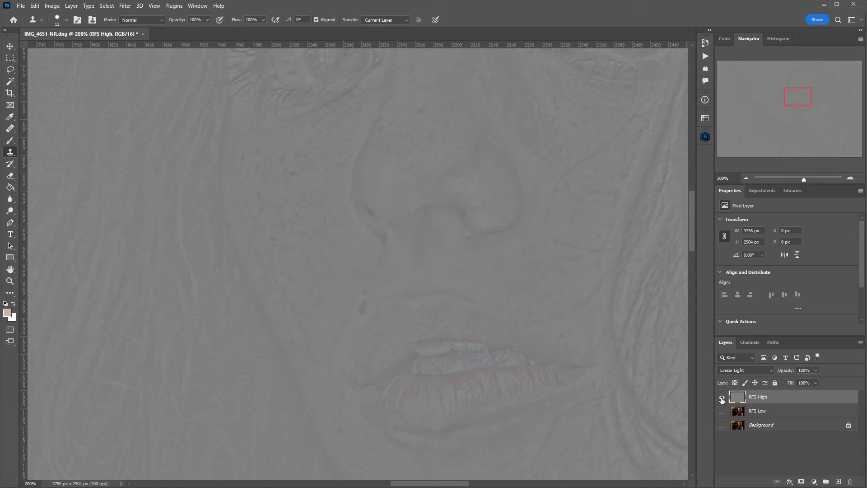
left_click(721, 397, "alt")
Return the document to the Layer Via Copy state and launch Retouch4me Frequency Separation on Layer 1 again.
left_click(704, 43)
left_click(663, 87)
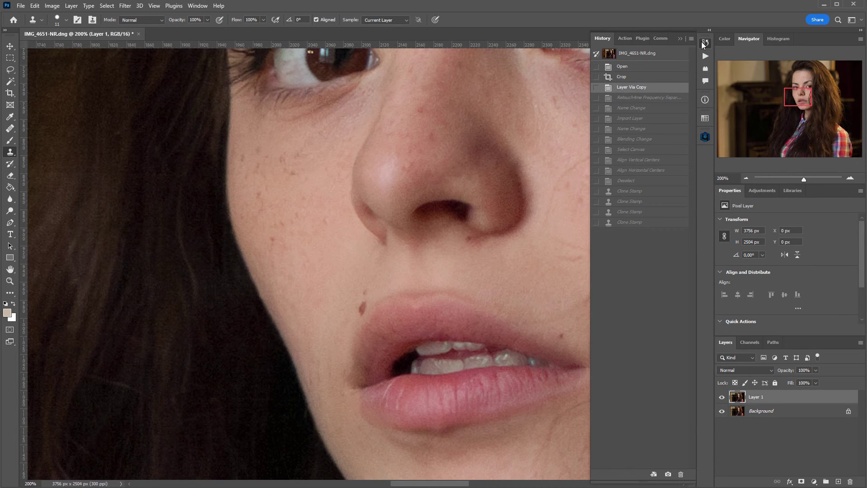
left_click(703, 44)
left_click(125, 6)
mouse_move(155, 221)
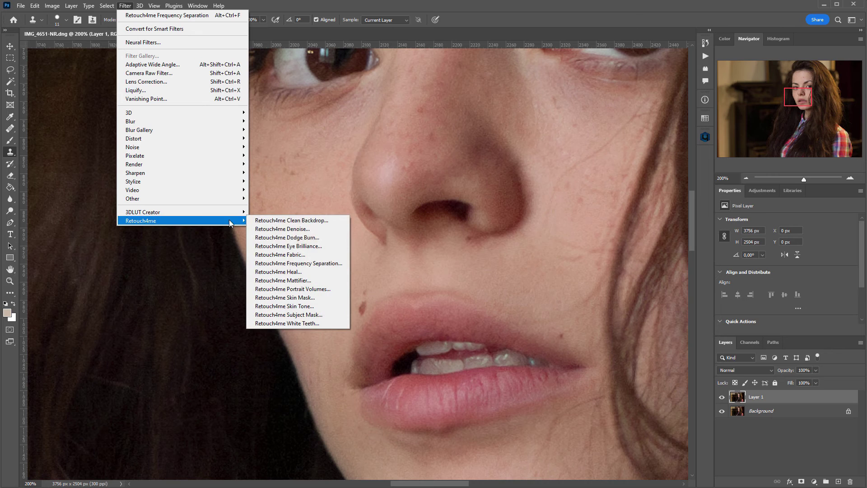
left_click(322, 265)
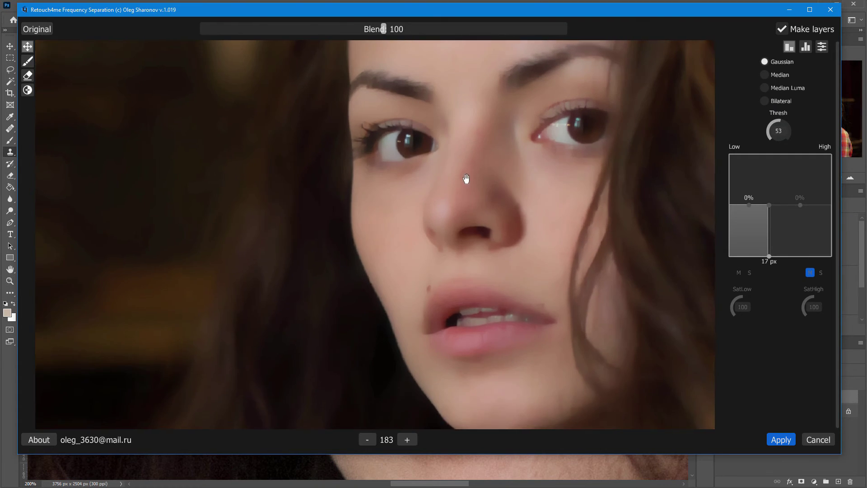
Solo the high-frequency band and raise the Gaussian threshold to 100 to examine the facial edges.
left_click_drag(466, 178, 340, 224)
left_click(820, 273)
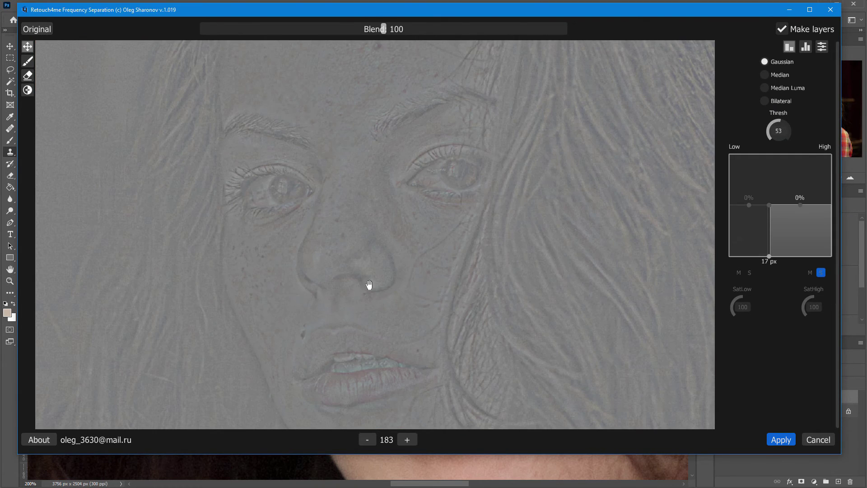
left_click_drag(368, 286, 267, 184)
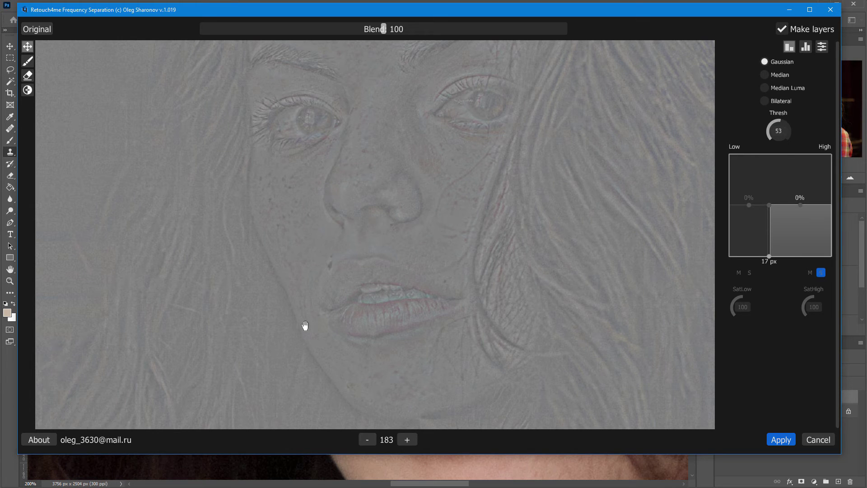
left_click_drag(778, 130, 779, 52)
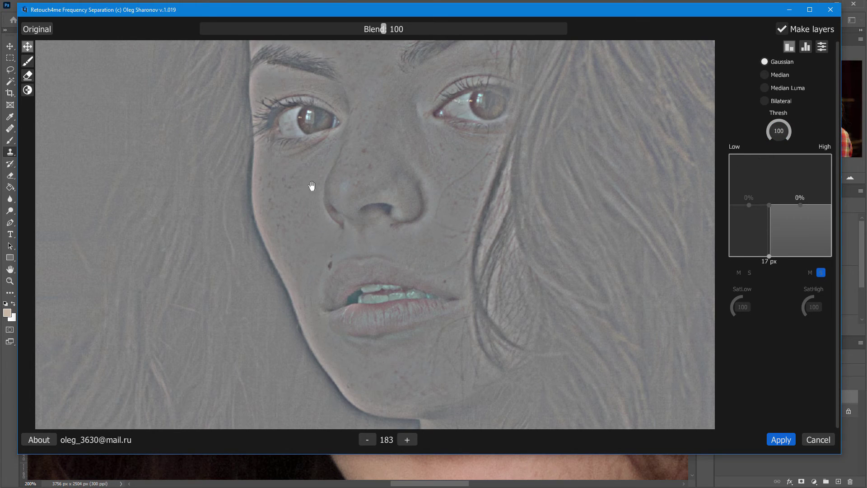
scroll(342, 312, "down", 1)
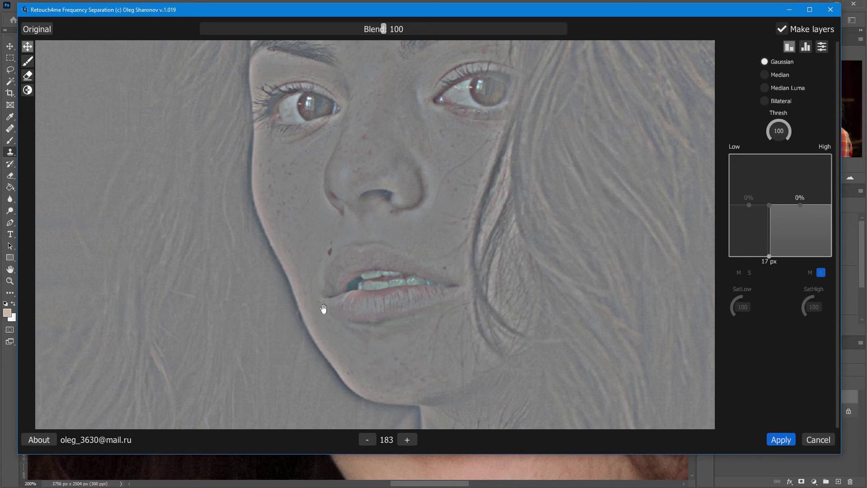
Try a threshold of 40, return it to 100, and set the separation radius to 11 px.
left_click_drag(779, 131, 780, 156)
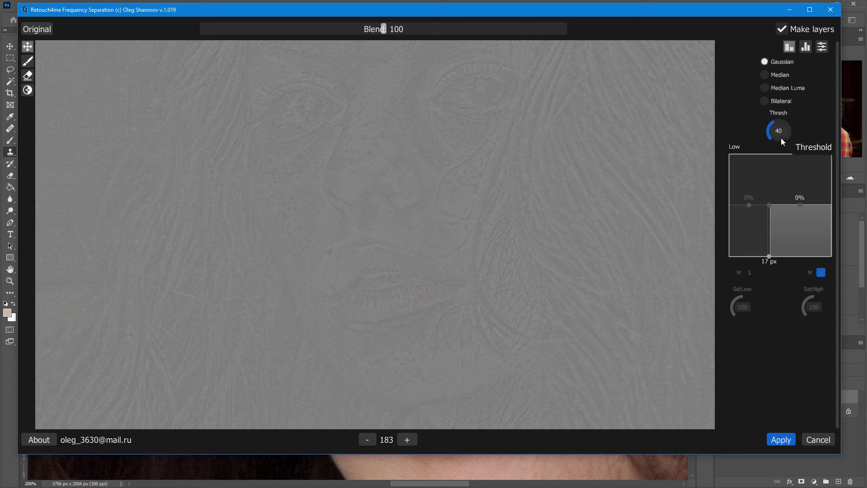
left_click_drag(781, 138, 781, 42)
left_click_drag(770, 257, 777, 257)
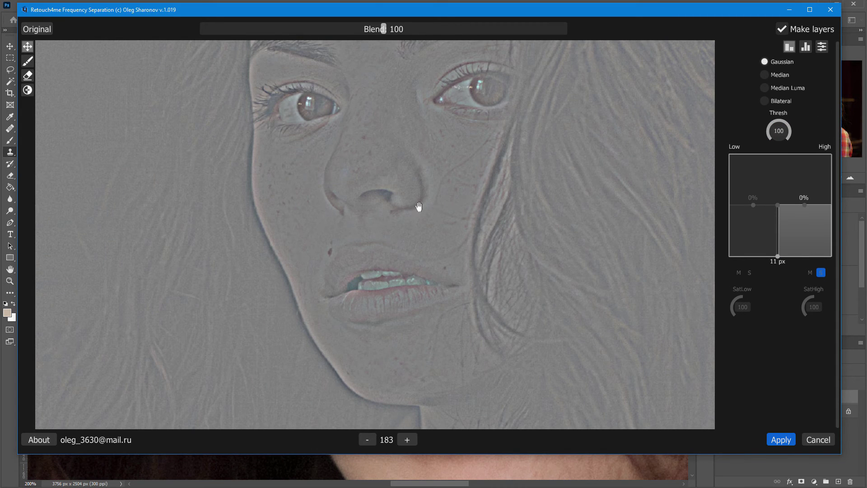
Boost the high-frequency band to +100% in the combined preview and set the separation radius to 10 px.
left_click_drag(804, 204, 802, 147)
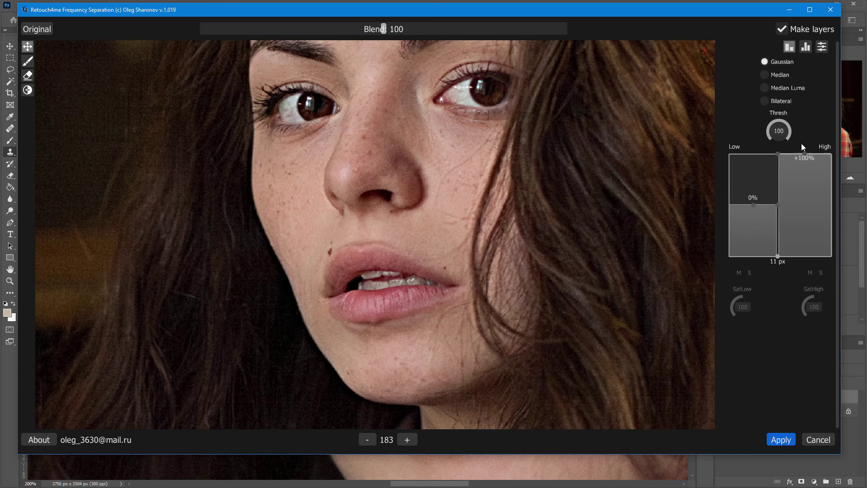
left_click(265, 182)
left_click_drag(262, 188, 360, 150)
scroll(360, 150, "down", 2)
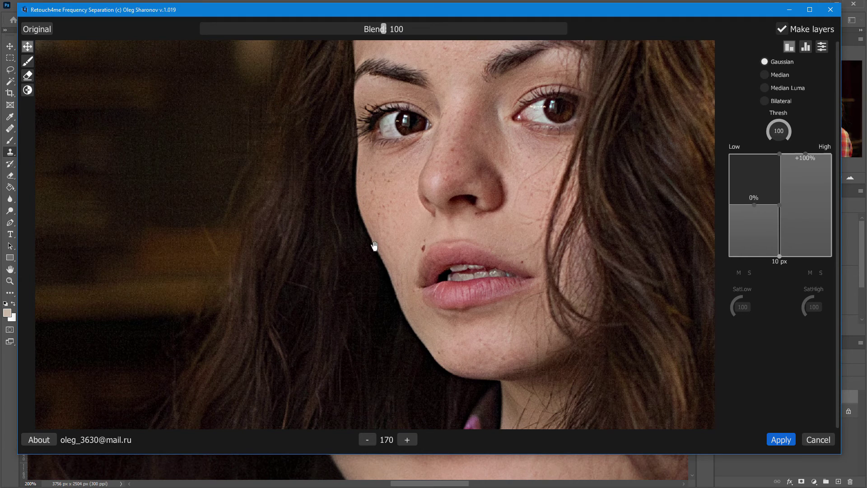
Set the Gaussian threshold to 50 and compare the boosted detail with the original across the portrait.
left_click_drag(780, 111, 782, 117)
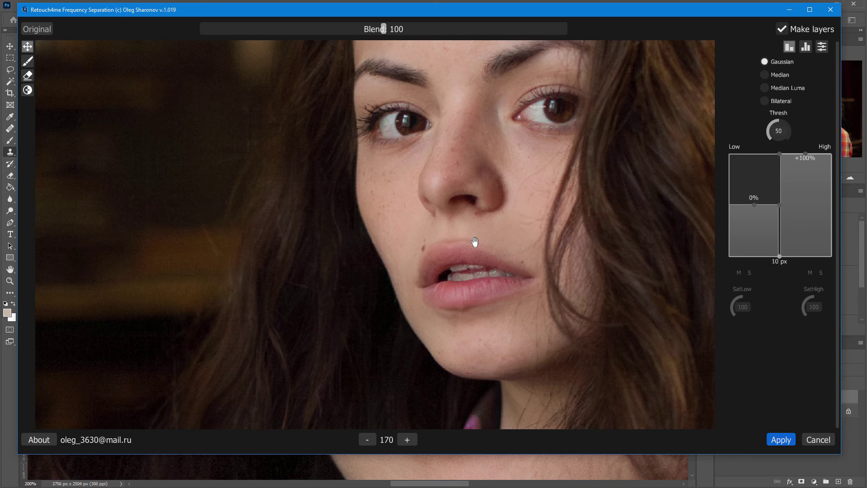
left_click_drag(482, 231, 449, 242)
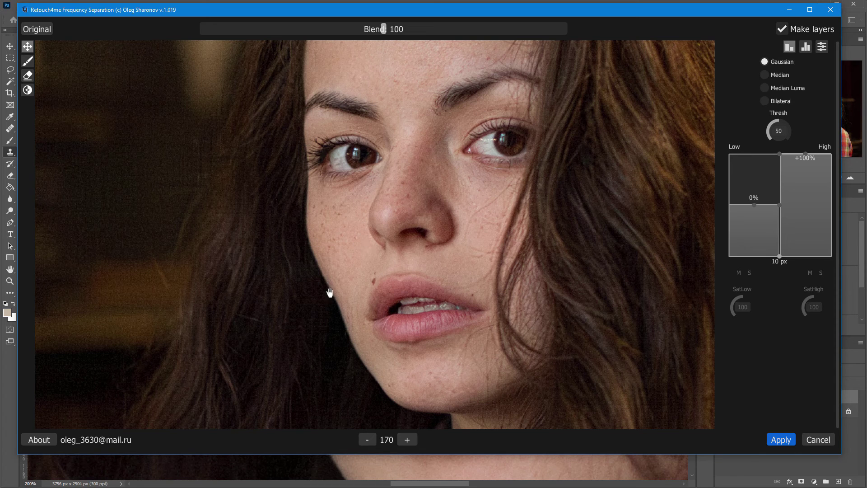
scroll(522, 199, "down", 3)
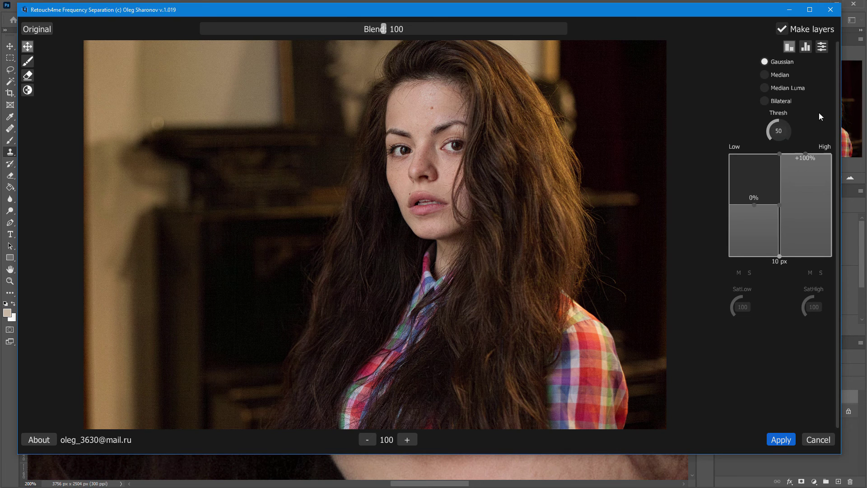
Switch to three-band separation with radii of 24 px and 5.7 px, keeping the high band at 0%.
left_click(805, 47)
left_click_drag(781, 242, 793, 242)
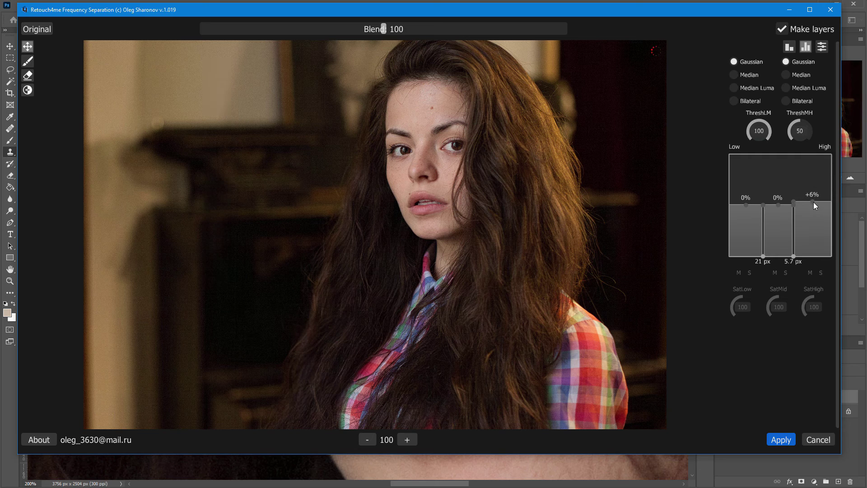
left_click_drag(814, 202, 813, 205)
left_click_drag(762, 235, 755, 235)
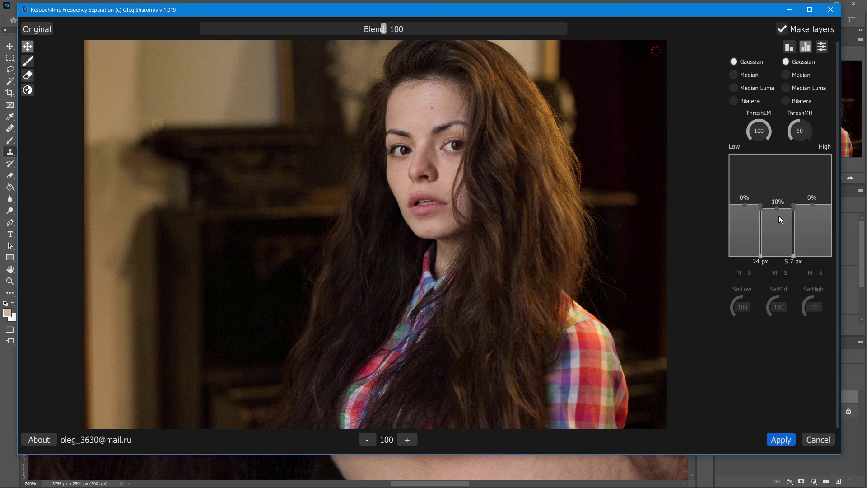
Reduce the middle-frequency band to -100% and set the mid-high threshold to 100.
left_click_drag(778, 219, 777, 255)
scroll(404, 199, "up", 2)
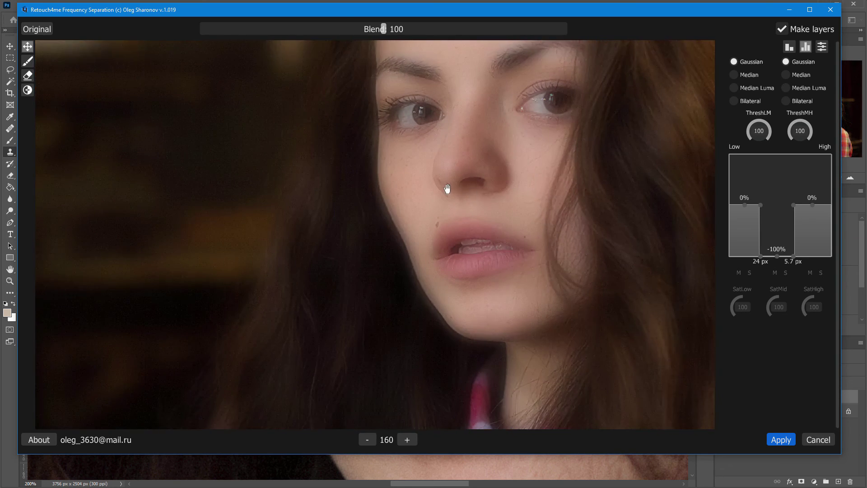
left_click_drag(447, 189, 333, 60)
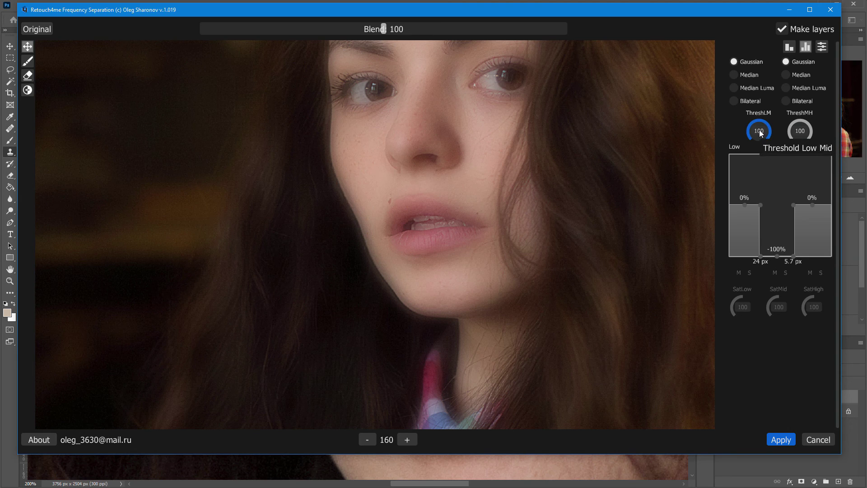
Lower the low-mid threshold to 61 and set the mid-high separation radius to 7.5 px.
left_click_drag(759, 129, 761, 147)
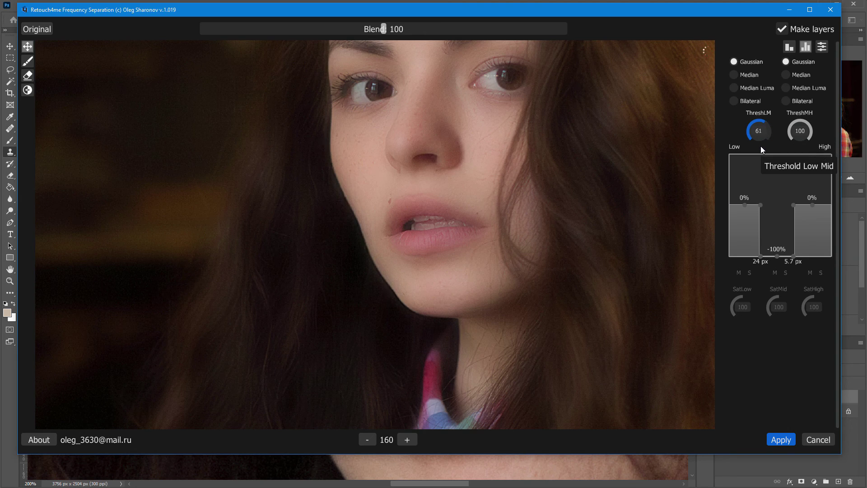
left_click_drag(796, 260, 789, 259)
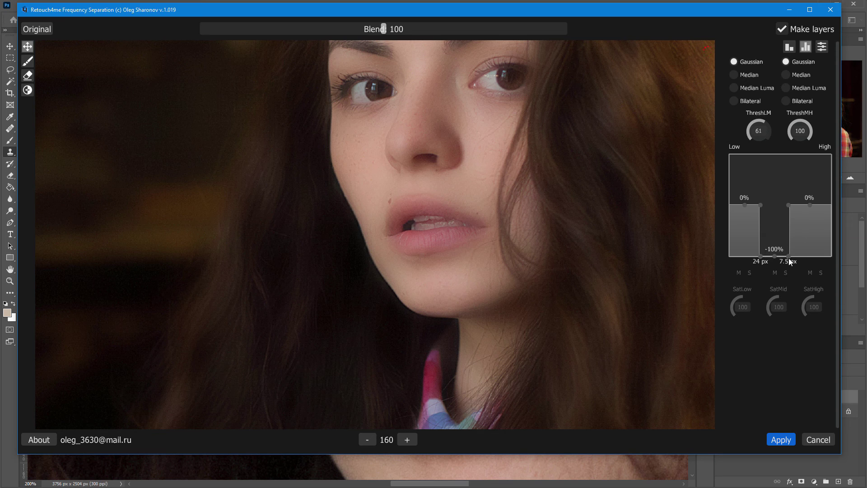
left_click_drag(635, 232, 472, 210)
left_click(477, 211)
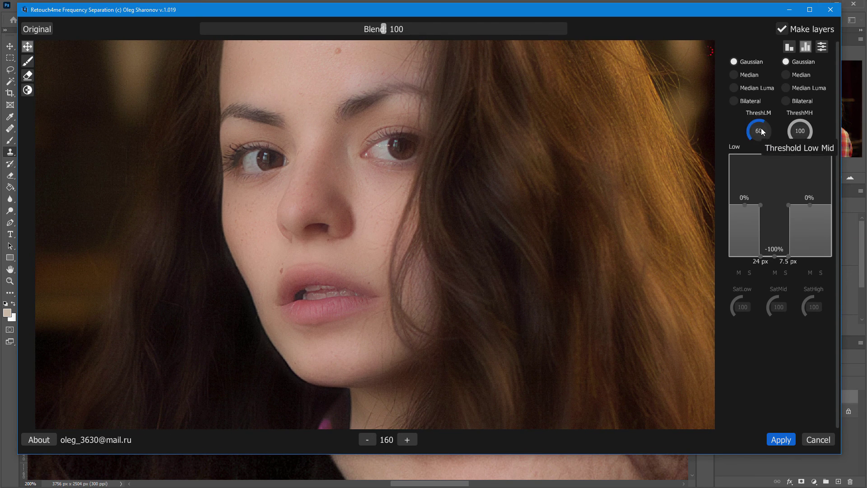
Set the low-mid threshold to 50 and compare the smoothed portrait with the original.
left_click_drag(762, 131, 761, 133)
scroll(762, 133, "down", 6)
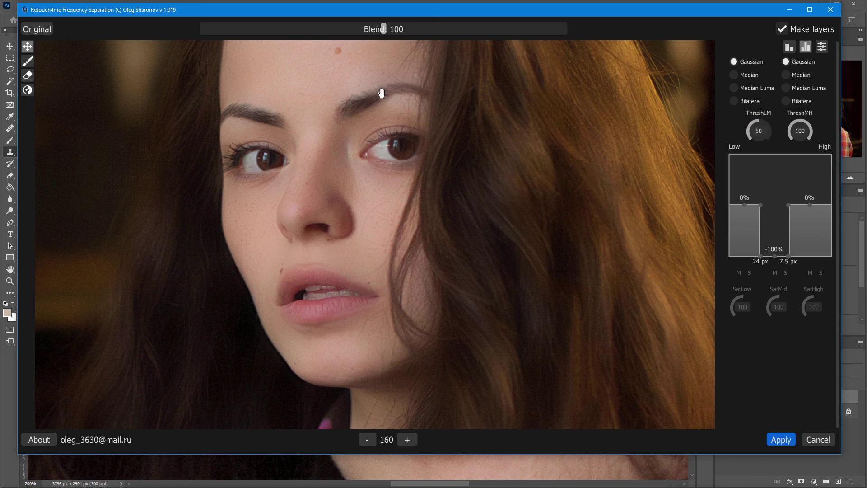
scroll(762, 136, "up", 1)
mouse_move(762, 136)
left_mouse_down()
mouse_move(762, 125)
mouse_move(761, 131)
left_mouse_up()
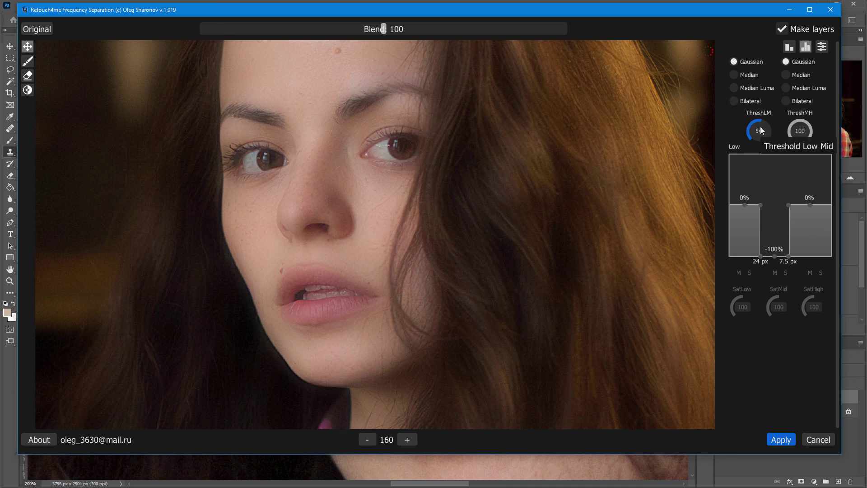
scroll(319, 63, "down", 1)
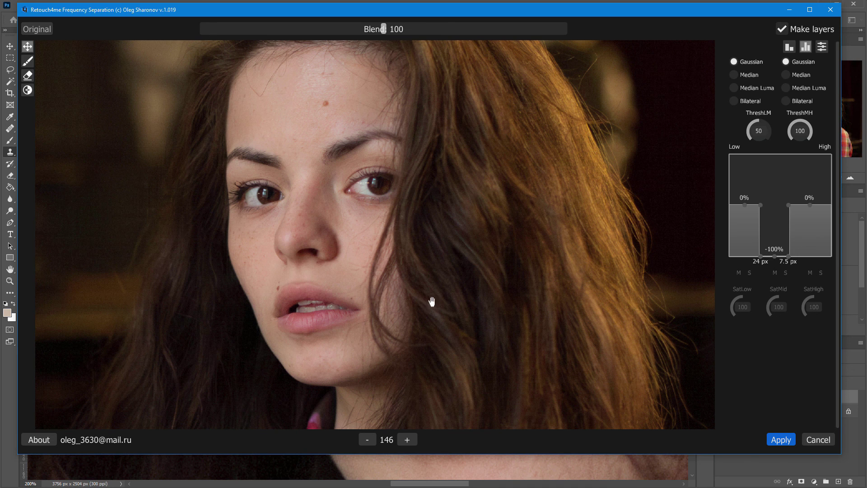
scroll(427, 301, "down", 2)
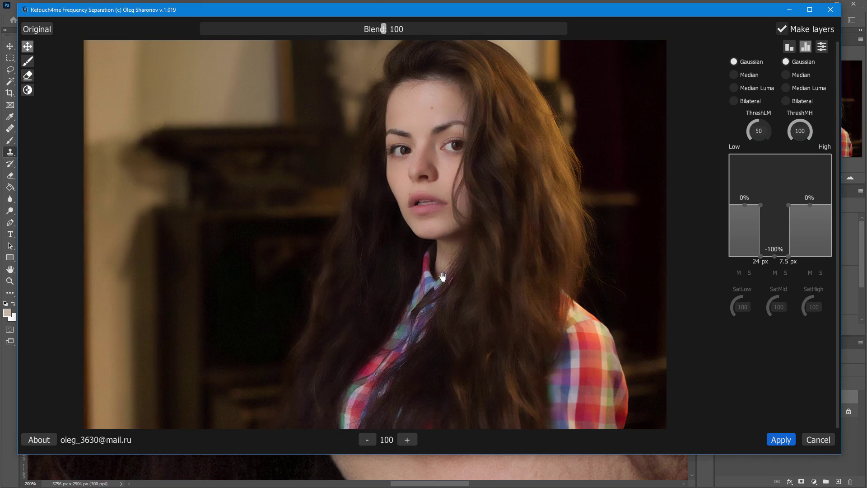